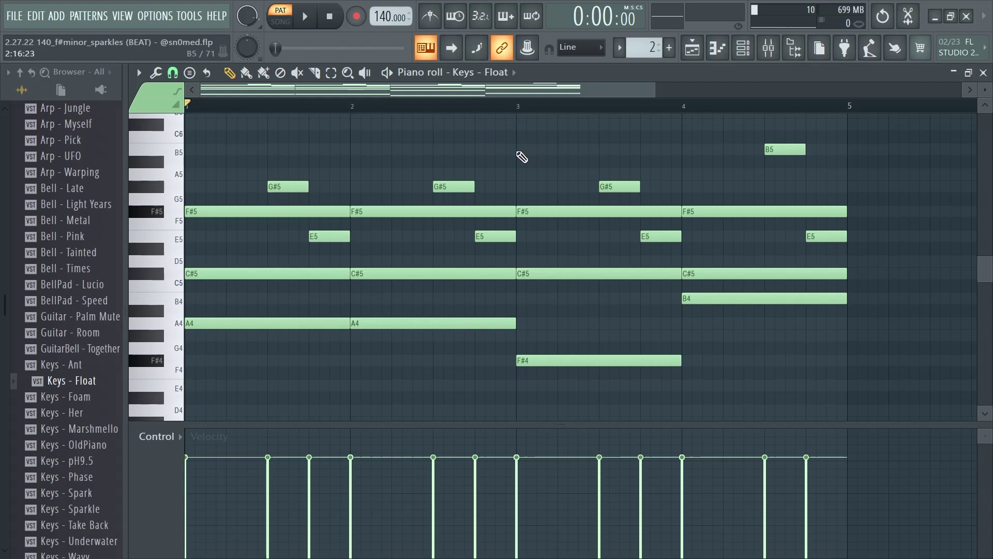
Play back the Keys - Float and Pad - Short patterns in the piano roll, and close the Pad - Short notes
key("space")
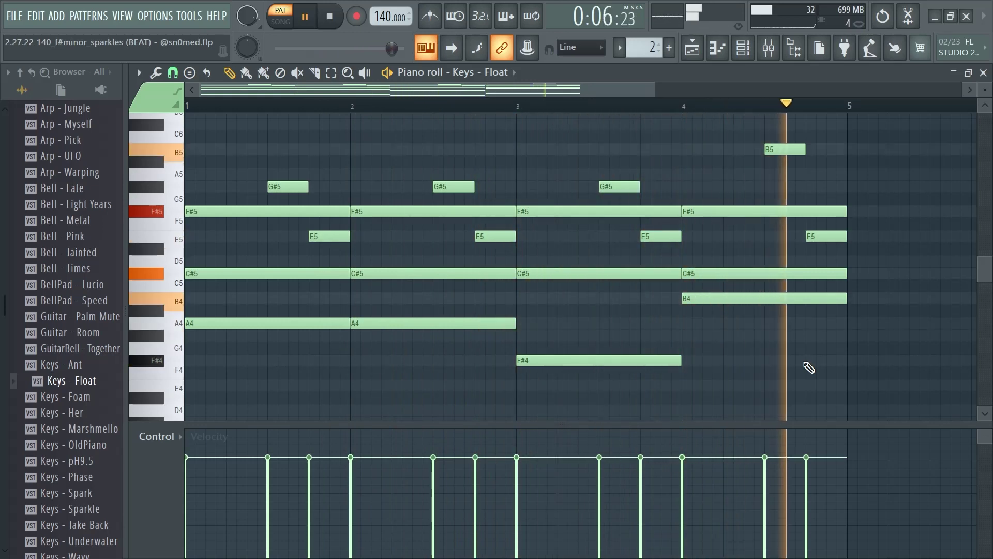
key("space")
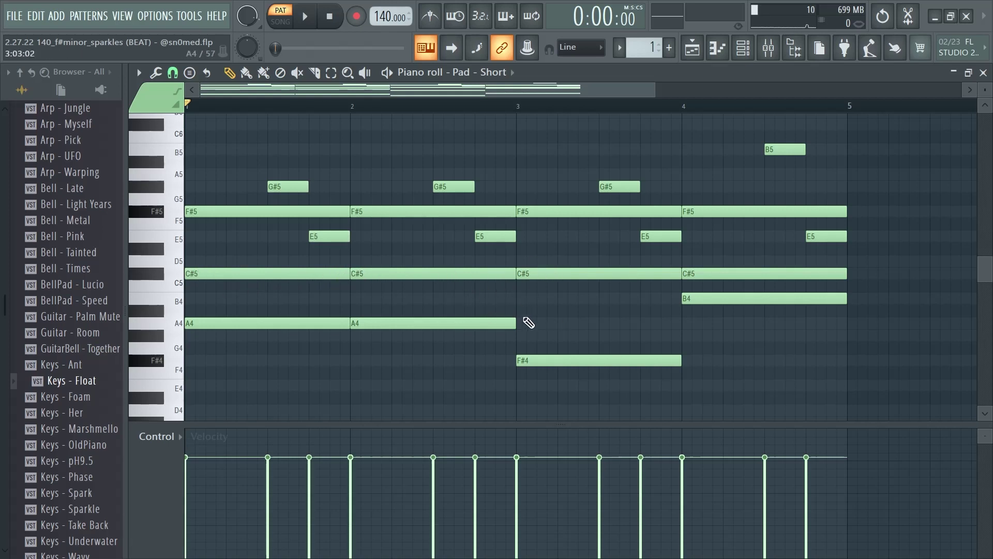
key("space")
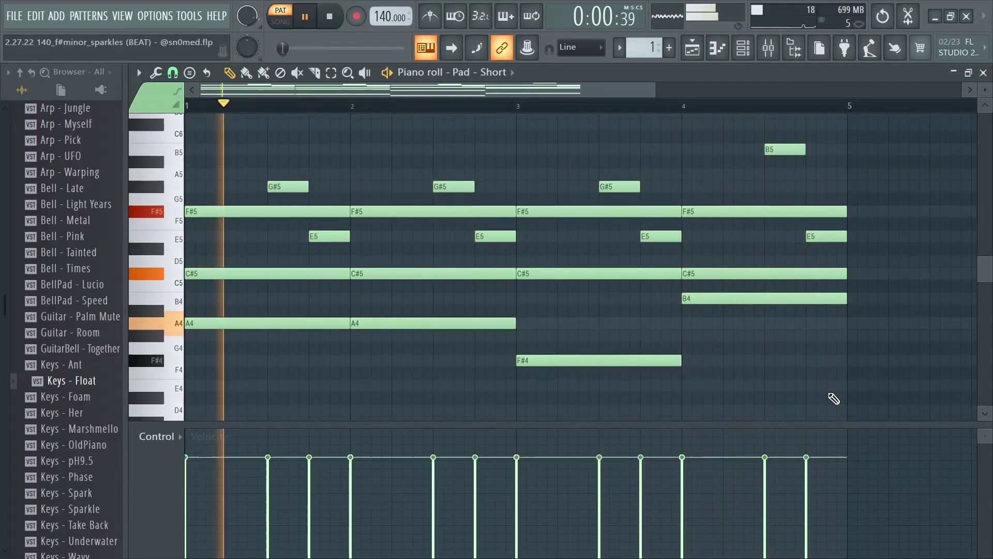
key("space")
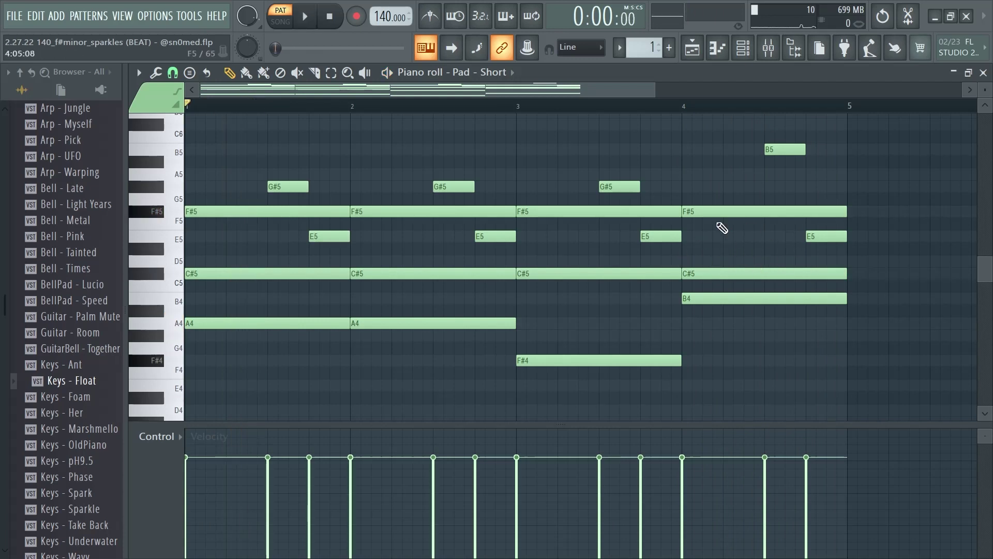
left_click(983, 72)
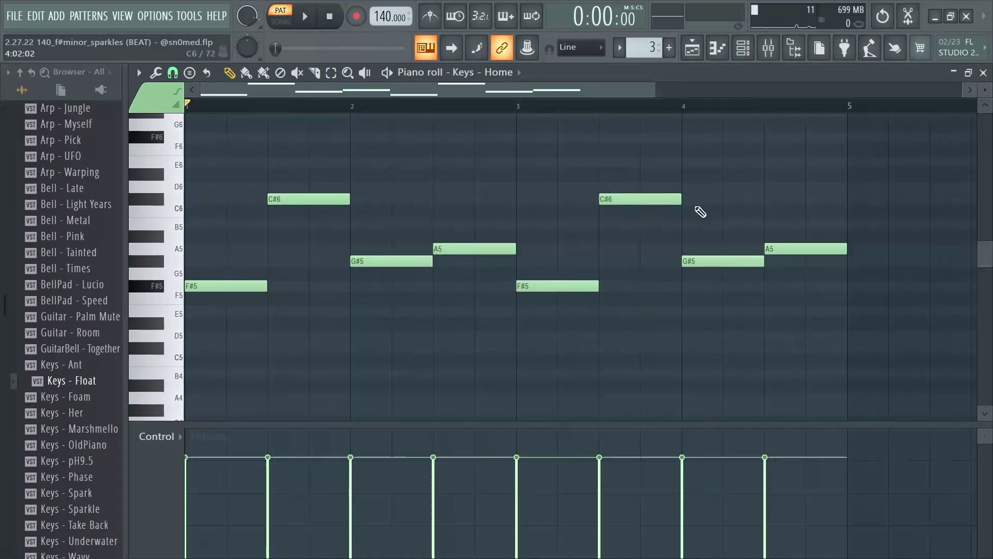
Play back the Keys - Home, Vocals - Sparkles and Vocals - Sparkles #2 melodies in the piano roll
key("space")
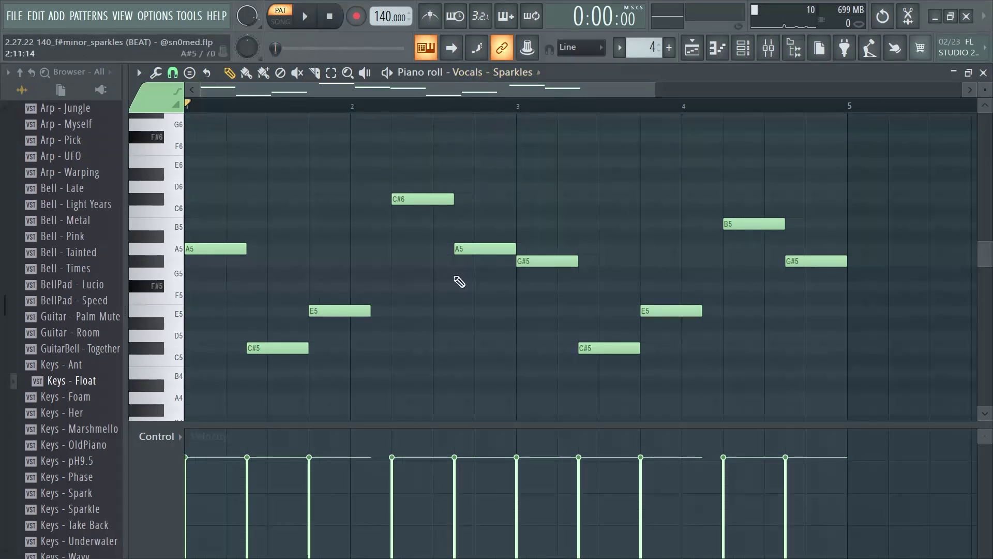
key("space")
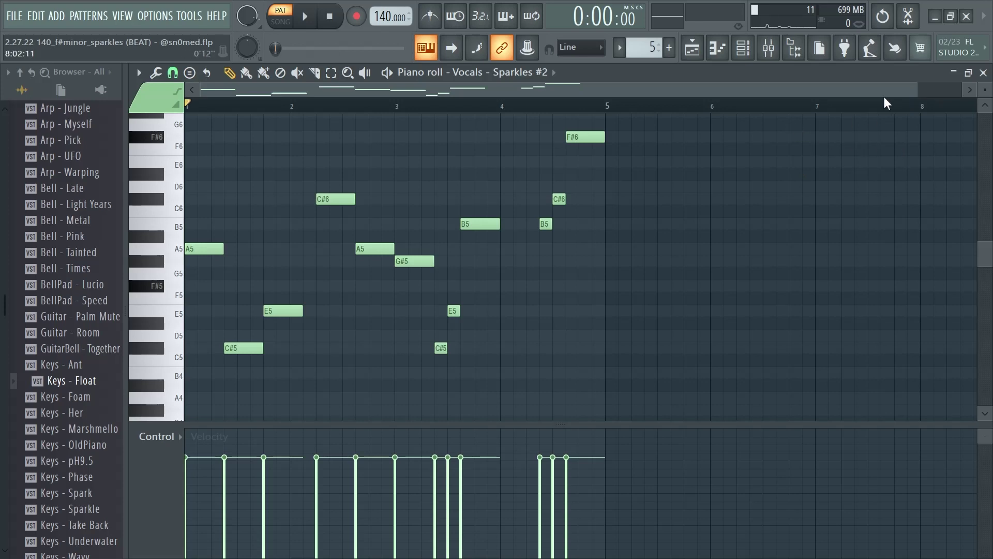
left_click_drag(918, 90, 666, 92)
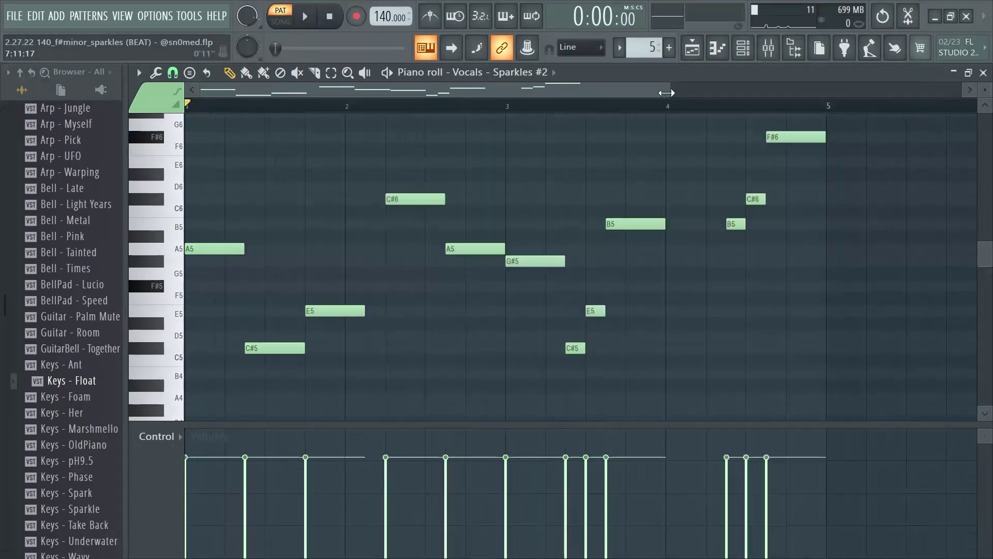
key("space")
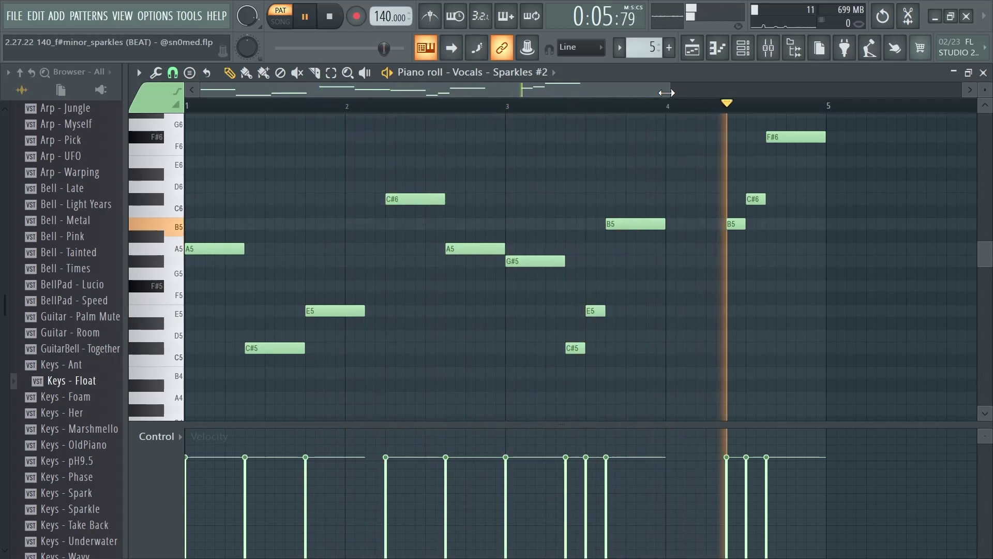
key("space")
key("F5")
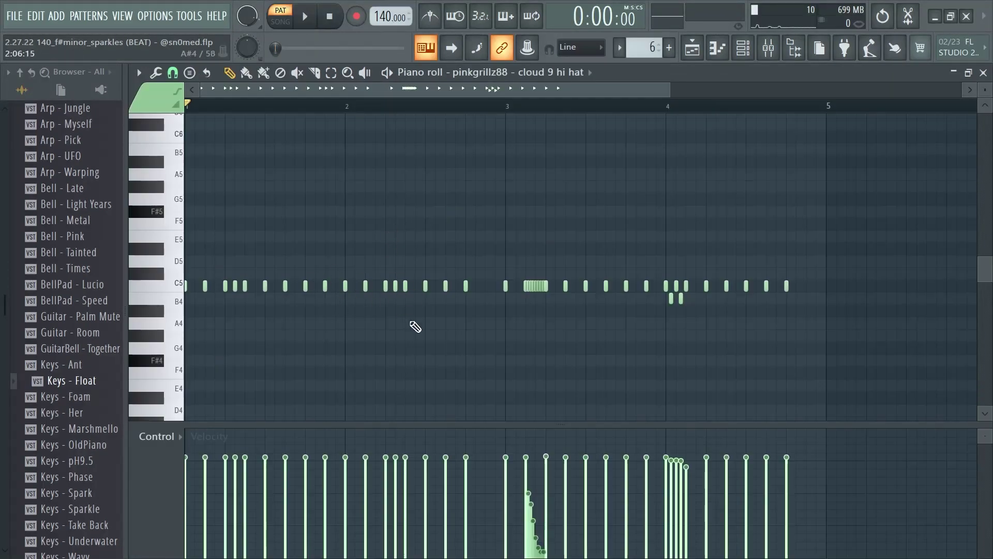
Play back the cloud 9 hi hat and placement clap patterns, showing the note pan values for the clap
key("space")
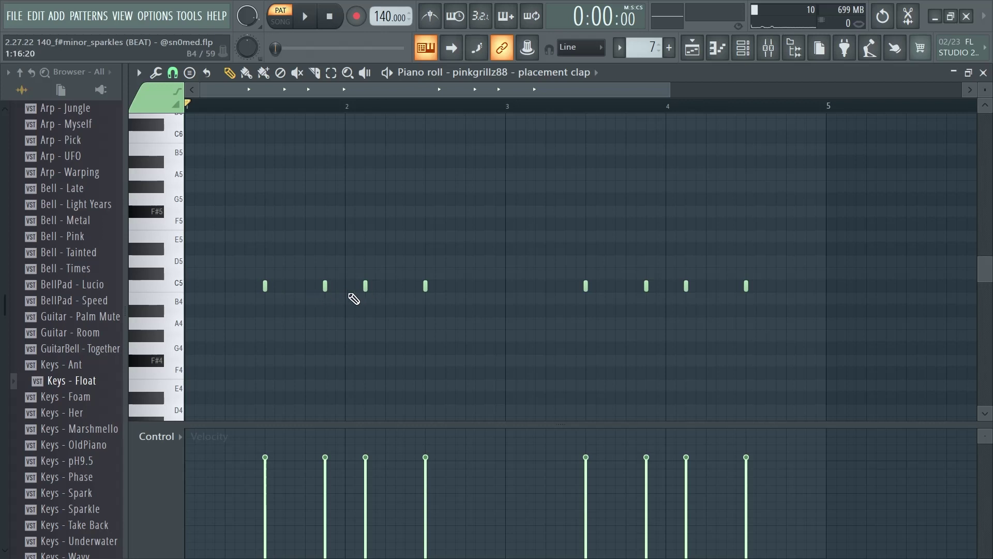
left_click(176, 436)
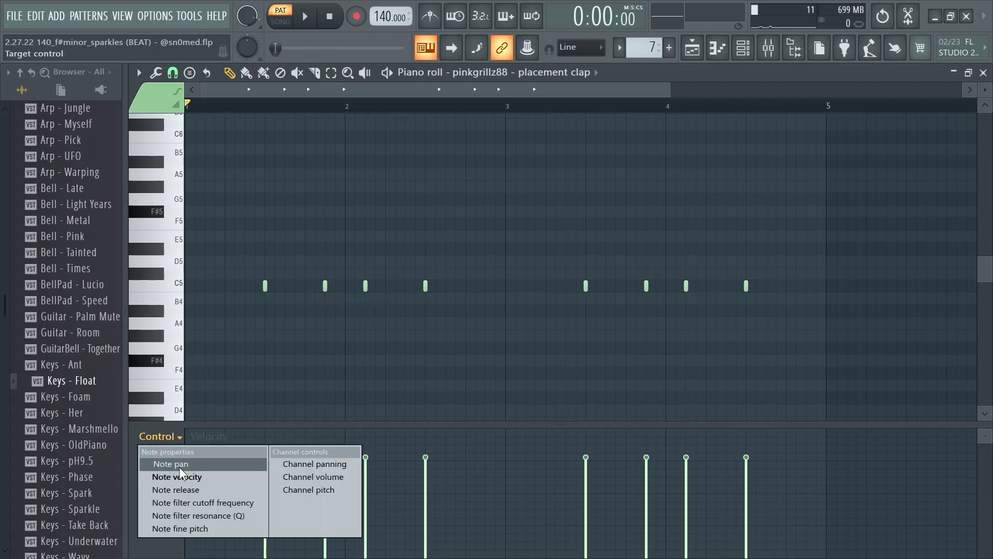
left_click(179, 467)
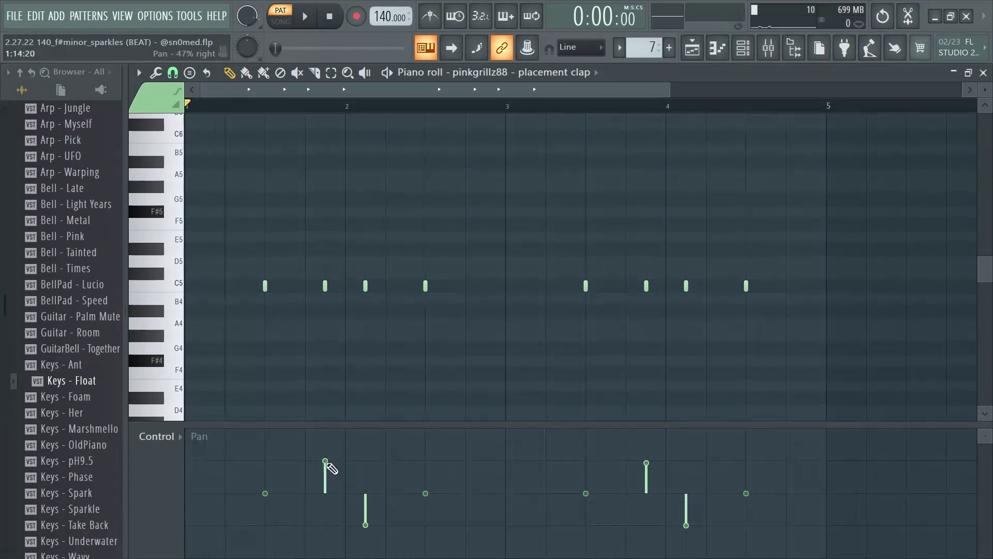
key("space")
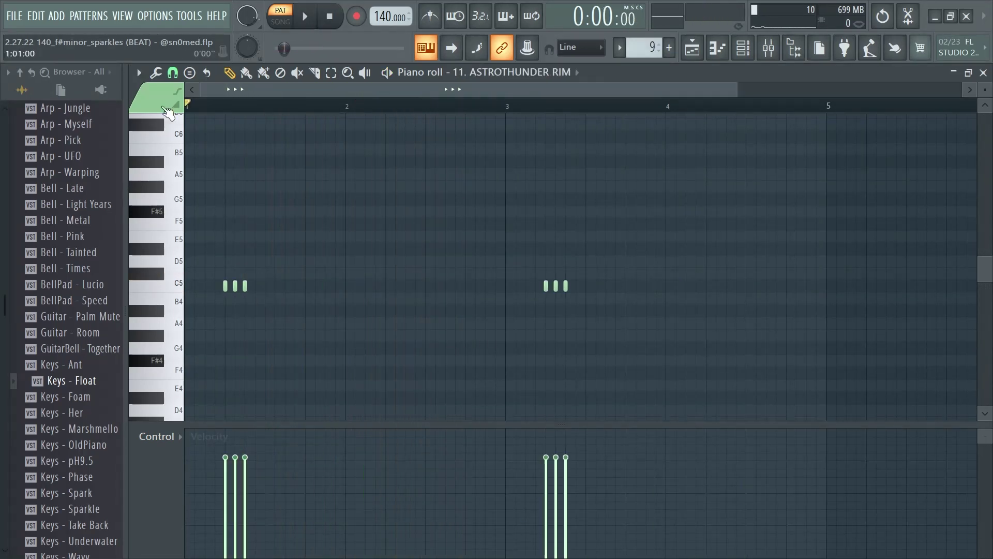
Show the note pan values of the ASTROTHUNDER RIM pattern, and play back the magic open hat pattern
left_click(173, 443)
left_click(174, 463)
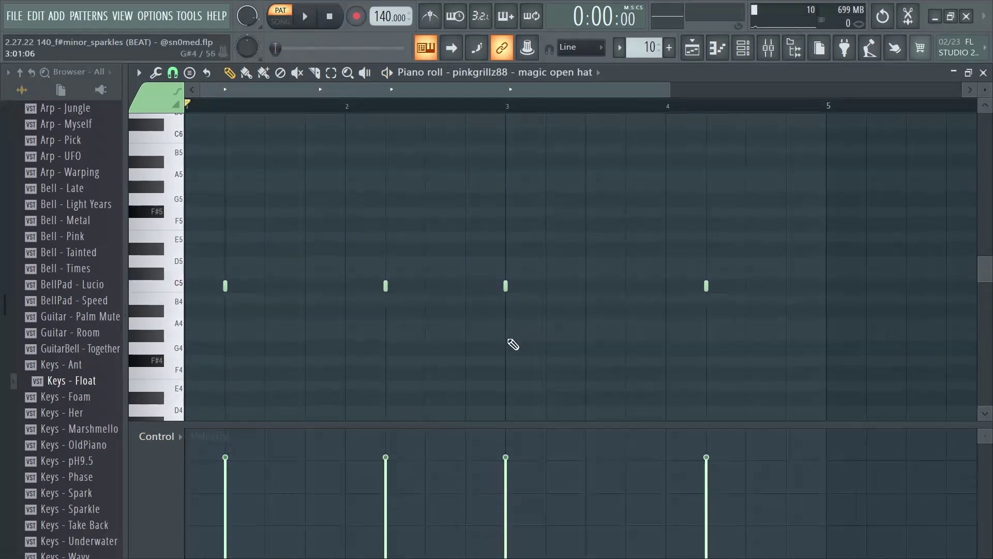
key("space")
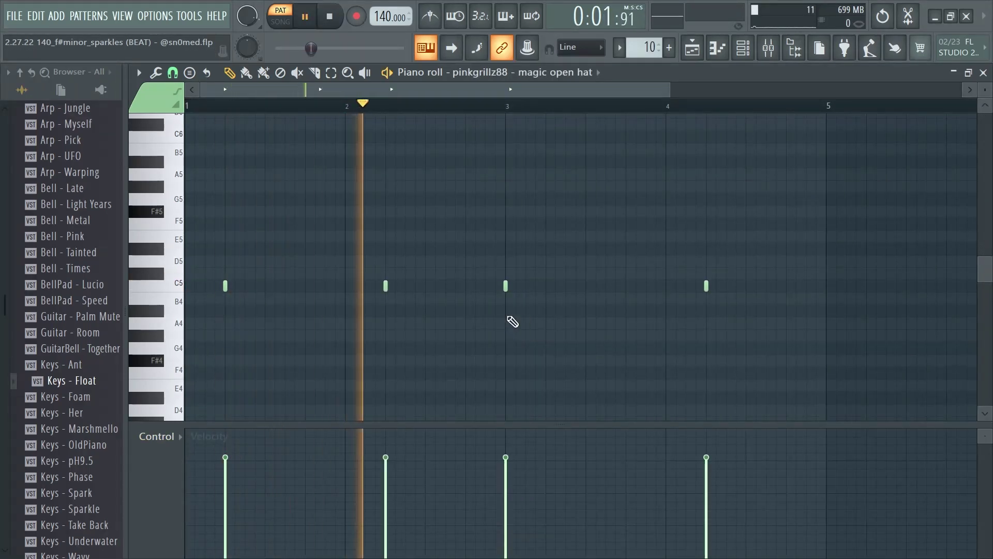
key("space")
key("F5")
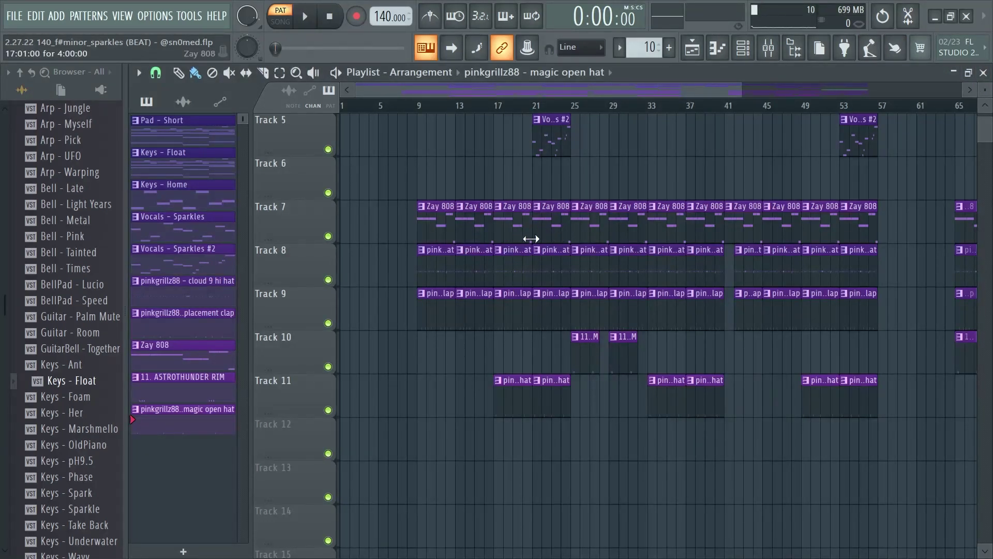
Open the Zay 808 pattern from the playlist, play it back, and check the channel's polyphony and cut group settings
double_click(519, 226)
scroll(406, 158, "up", 1)
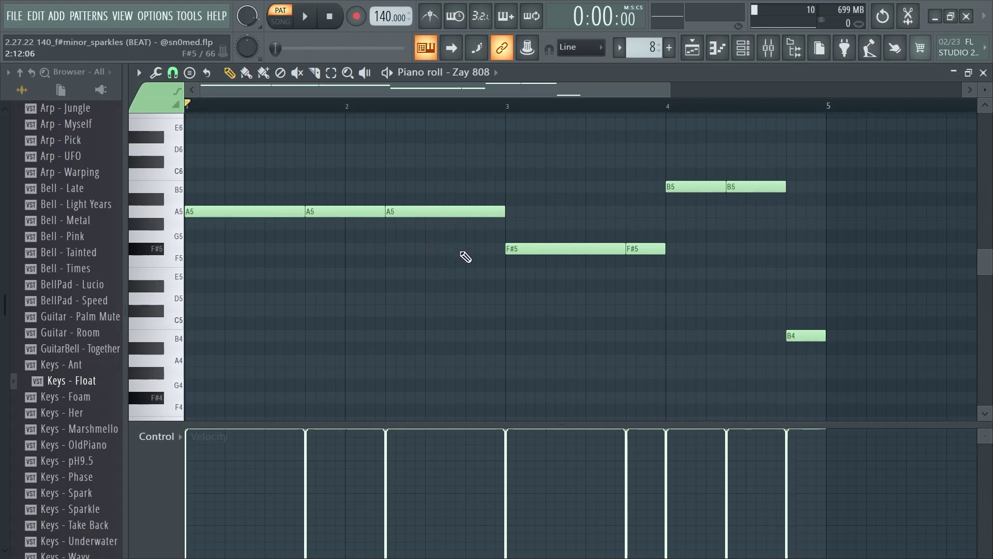
key("space")
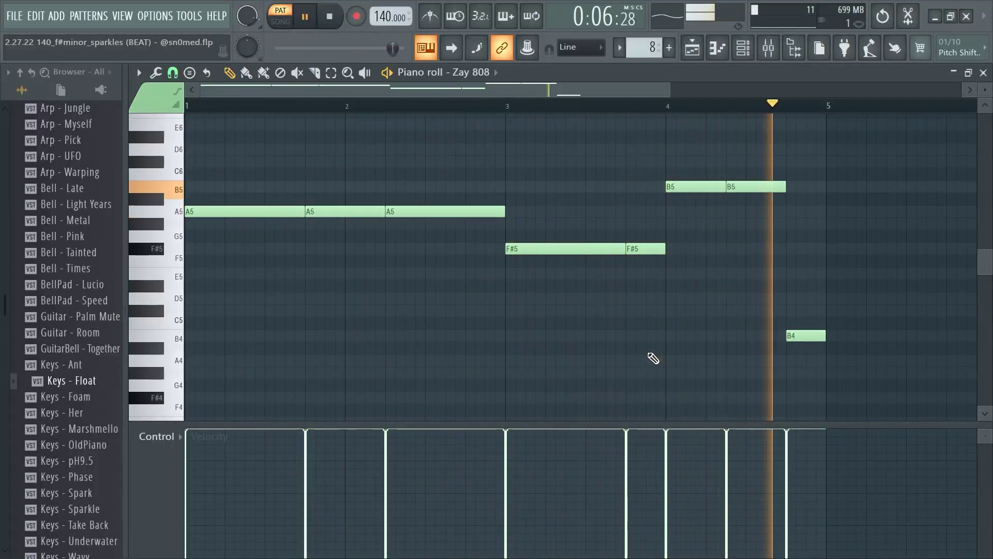
key("space")
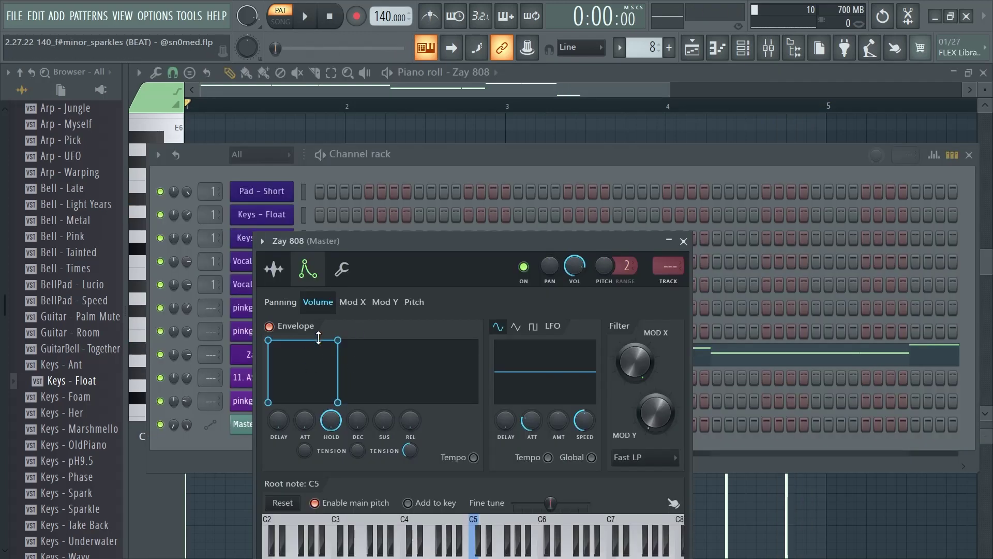
left_click(342, 269)
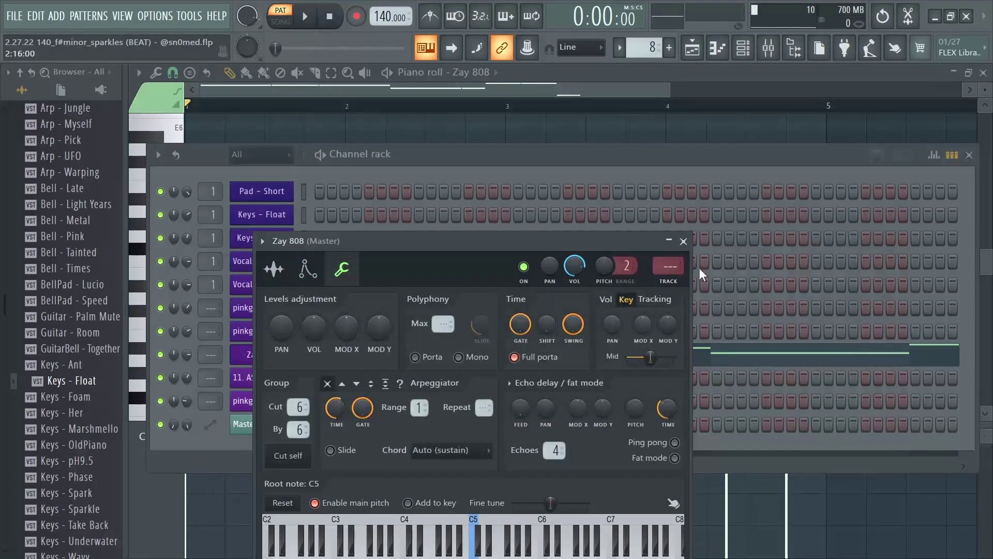
left_click(683, 241)
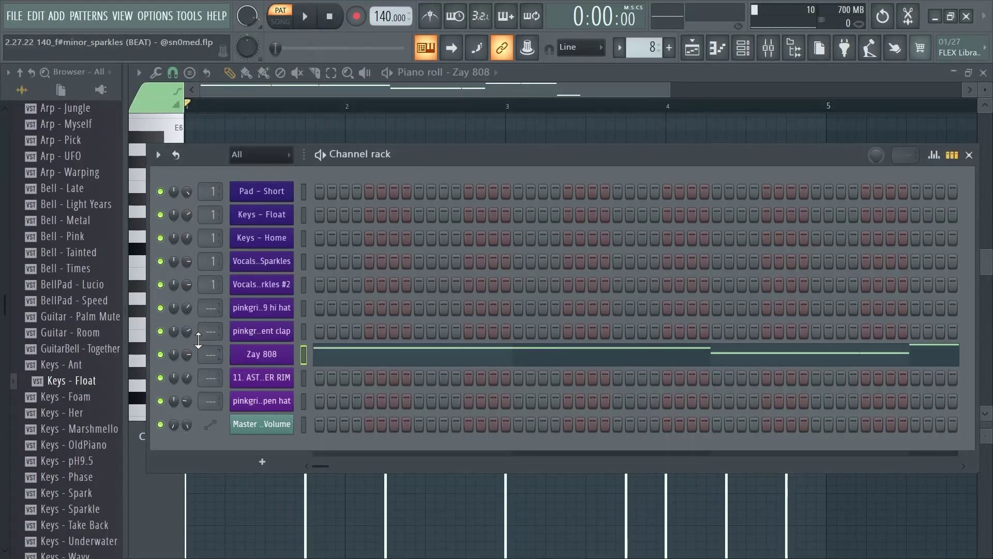
Inspect the Fruity parametric EQ 2 on Insert 1 and the Master track's effects, and return to the playlist
left_click(776, 56)
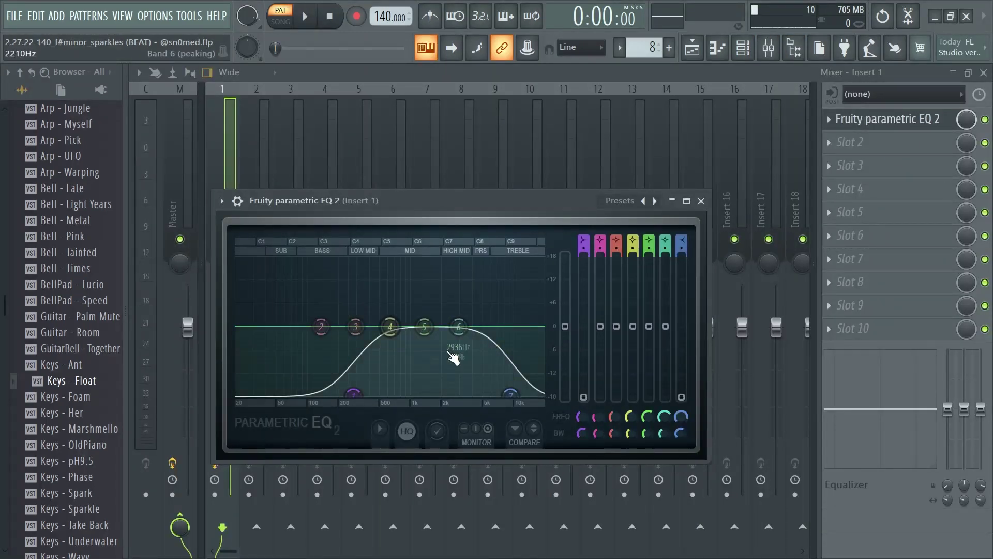
left_click(701, 200)
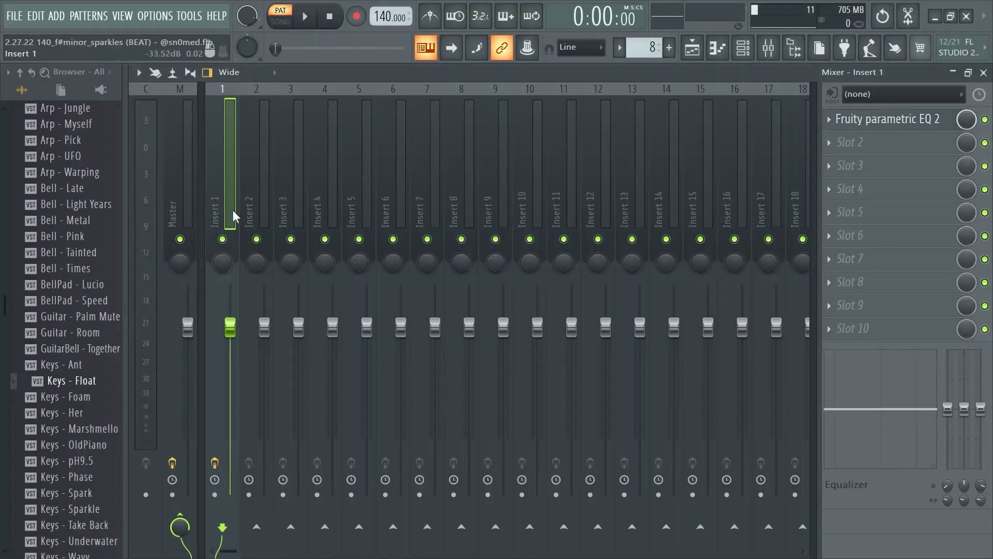
left_click(173, 202)
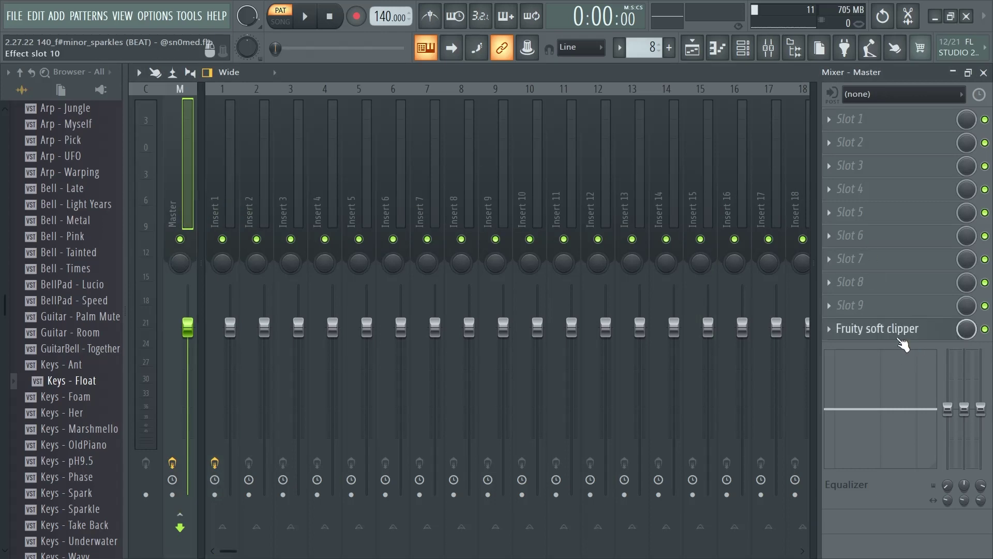
left_click(983, 73)
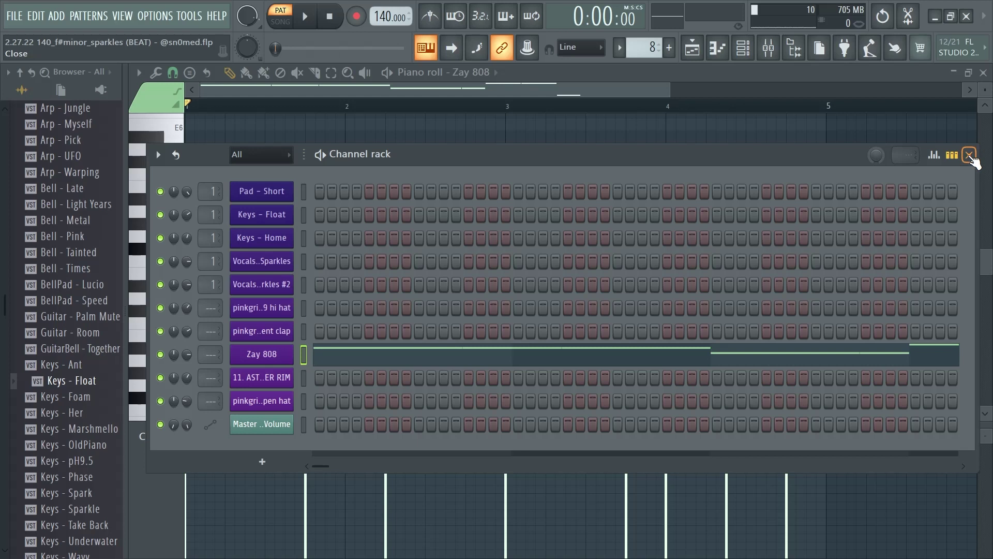
left_click(970, 155)
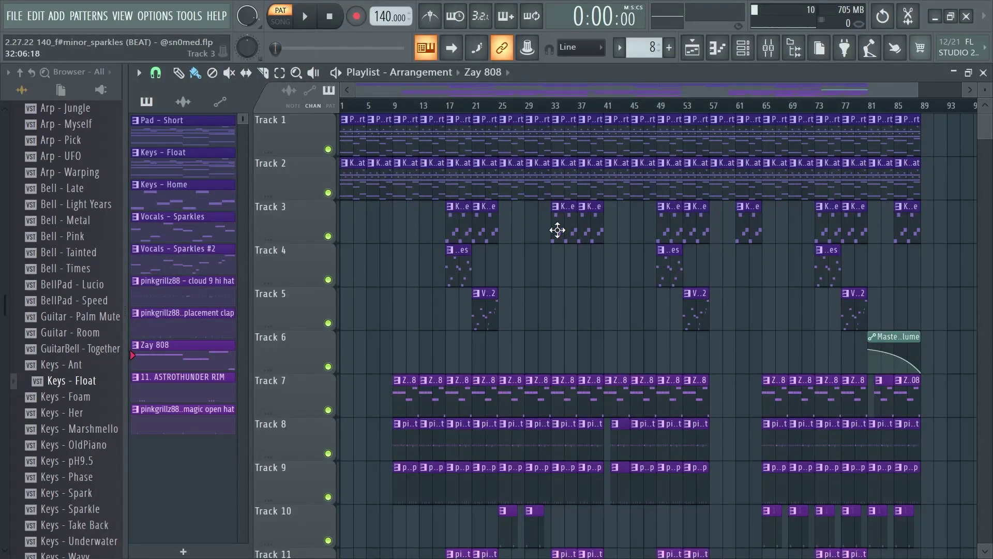